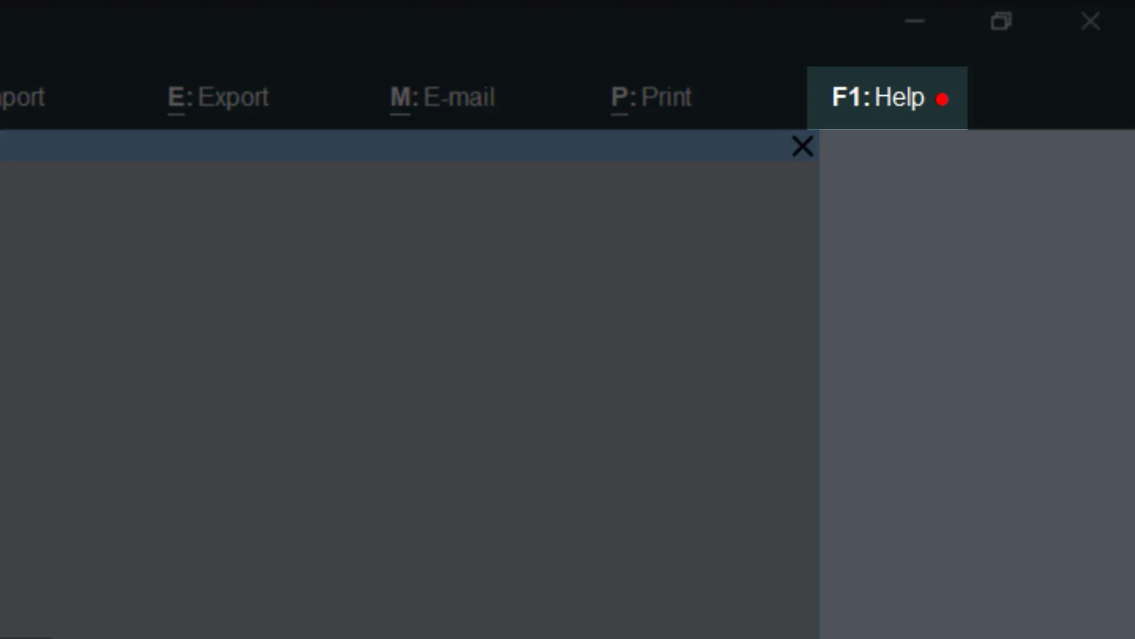
# Add Grey Tip (1)\Grey Tip.tcp as a local TDL that loads on startup.
pyautogui.click(889, 95)
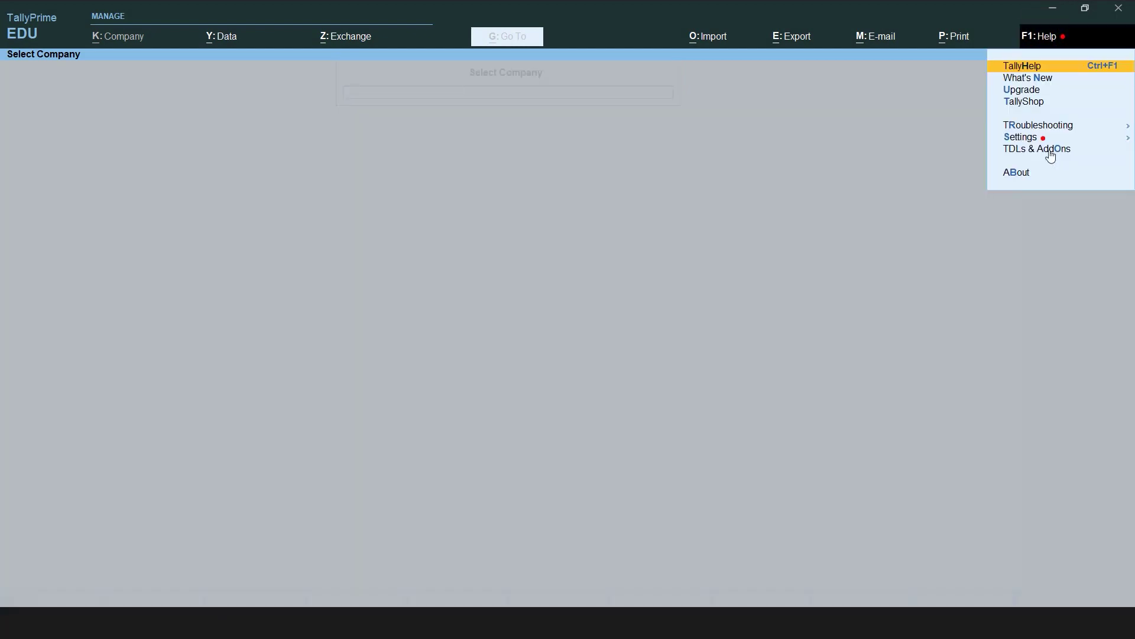
pyautogui.click(1051, 155)
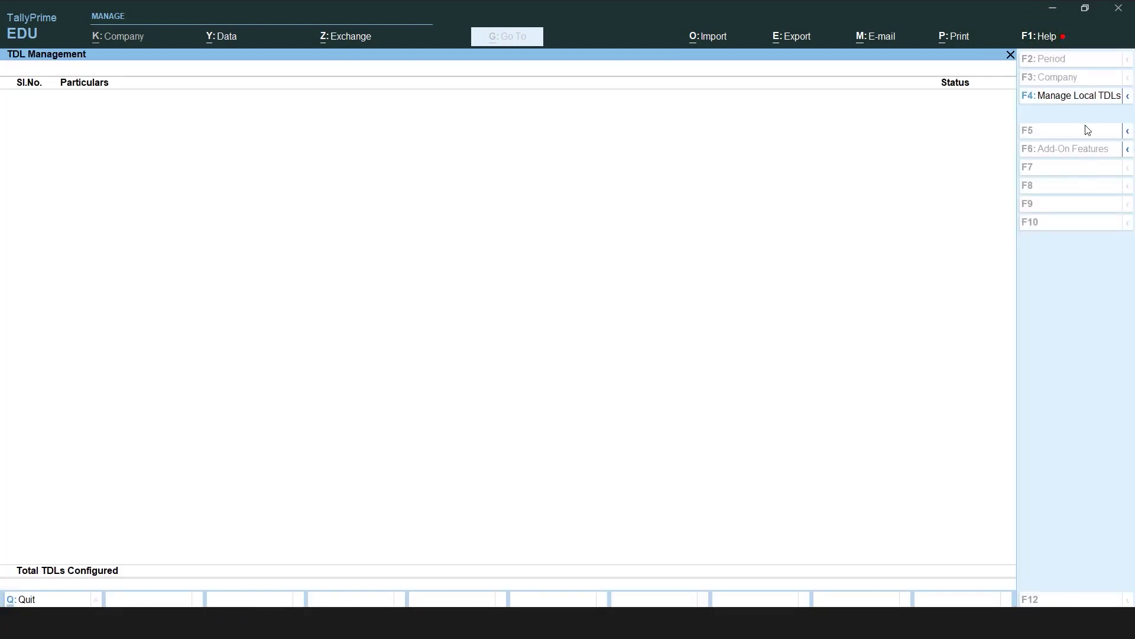
pyautogui.click(1079, 95)
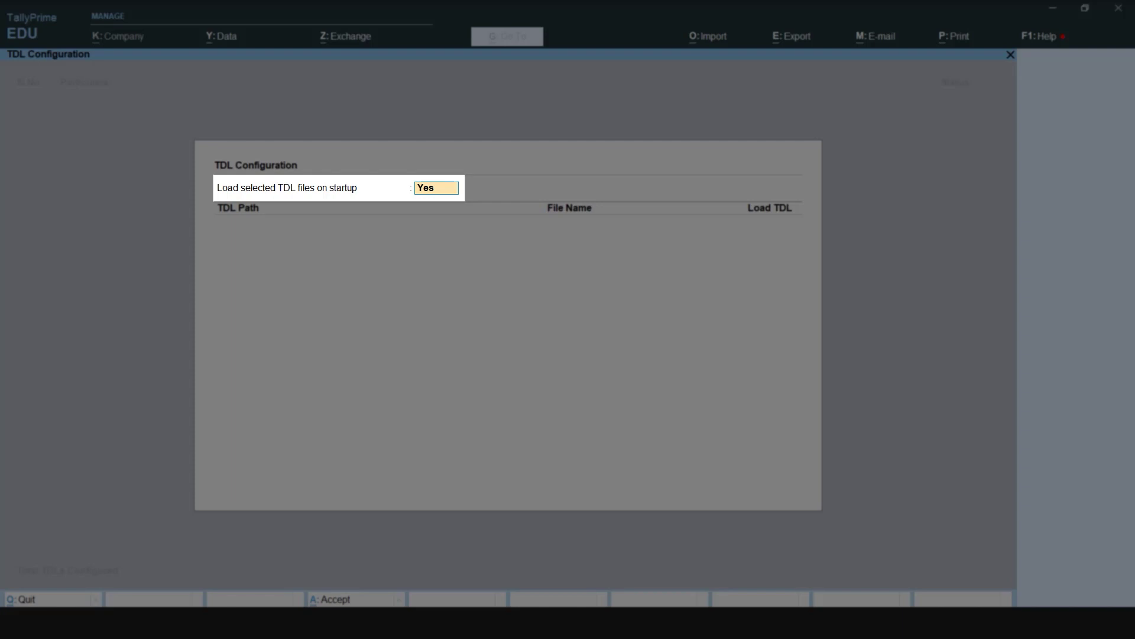
pyautogui.press('Return')
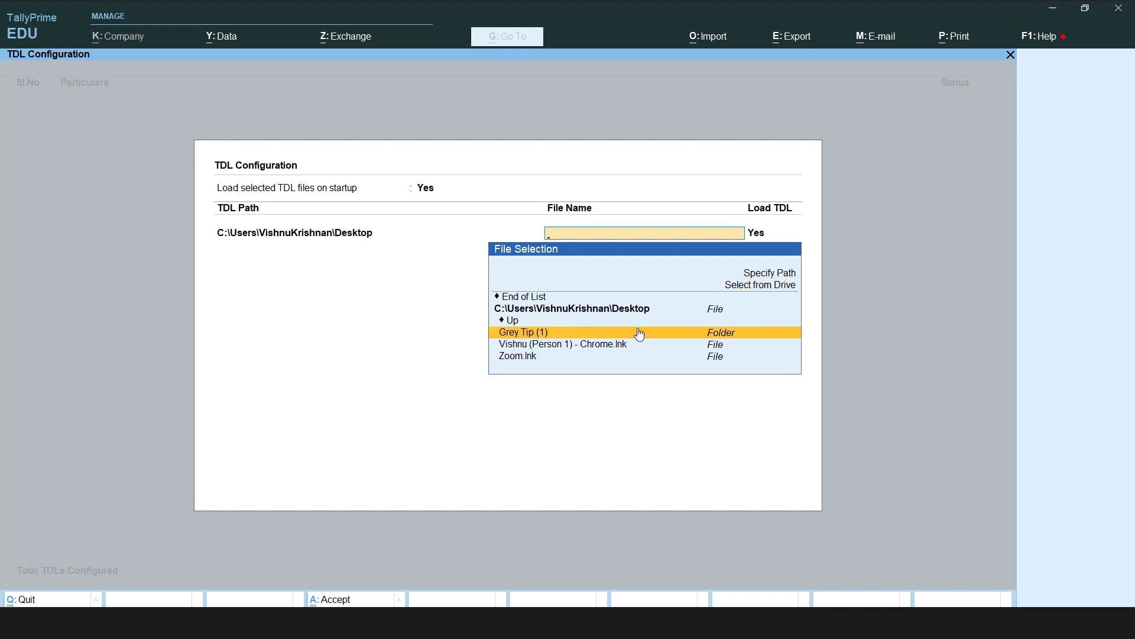
pyautogui.click(640, 335)
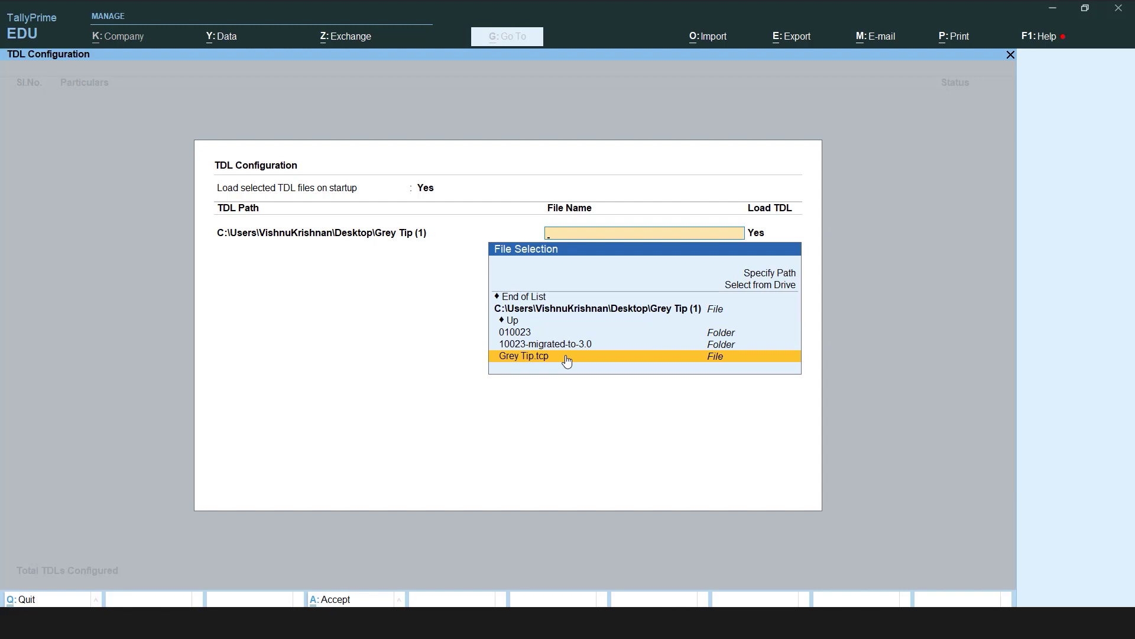
pyautogui.click(567, 358)
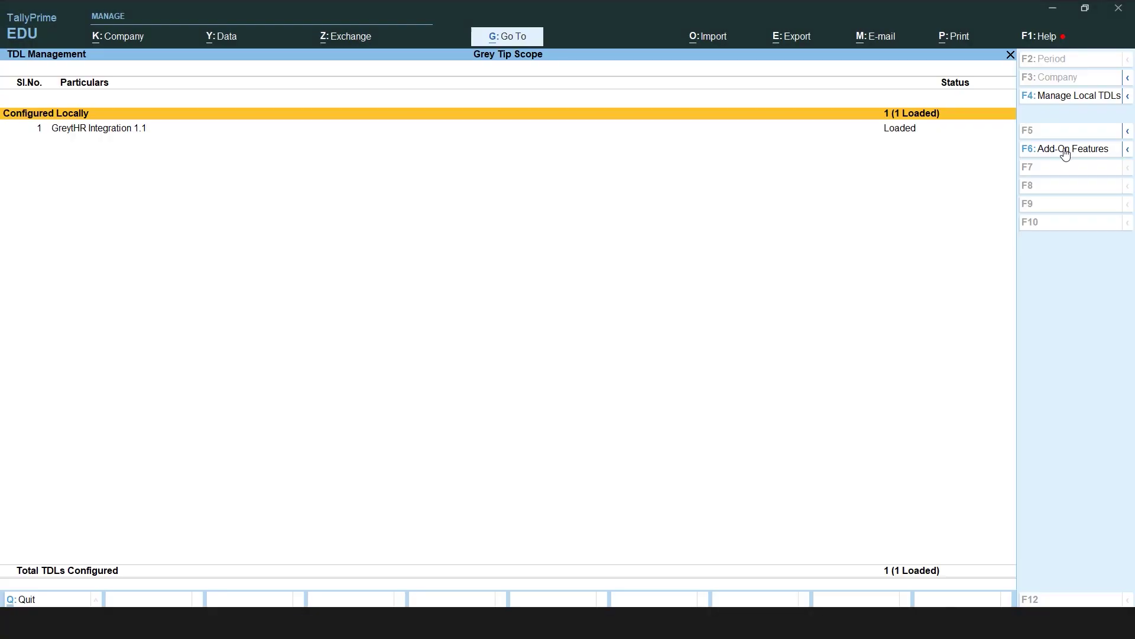
# Set Enable greytHR Integration to Yes and move through the Domain URL, User Name and Password fields.
pyautogui.click(1066, 152)
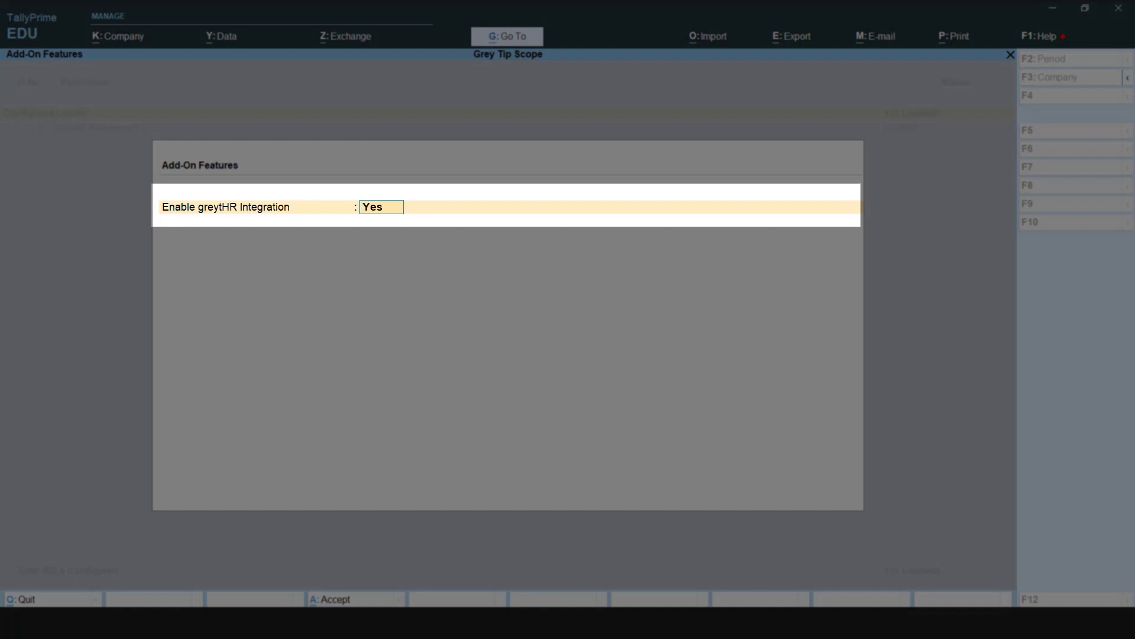
pyautogui.press('Return')
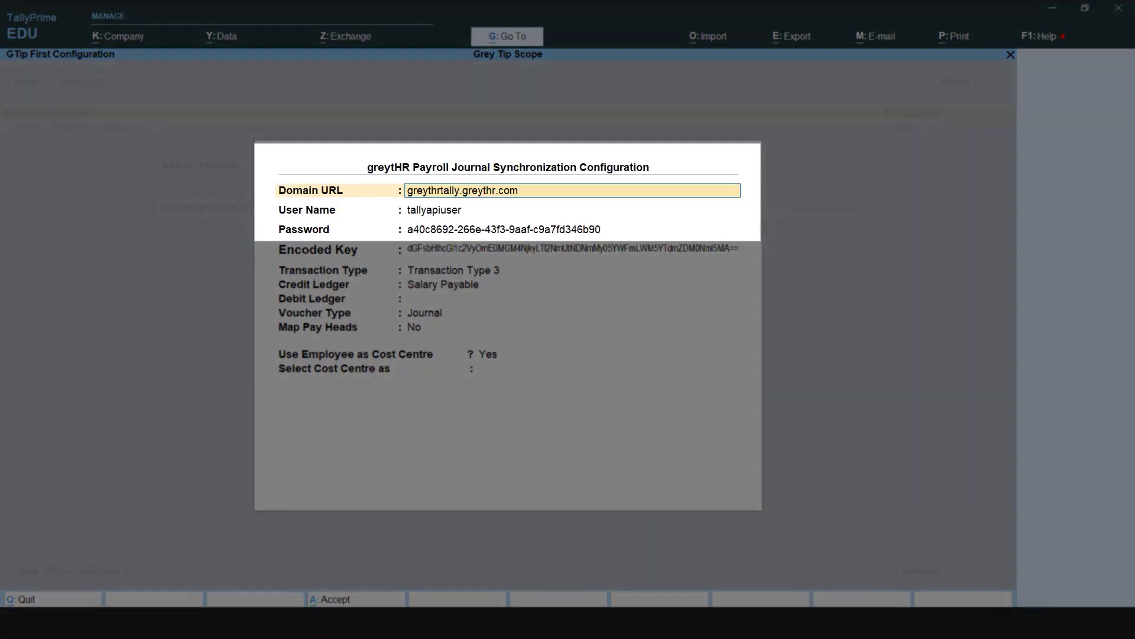
pyautogui.click(434, 210)
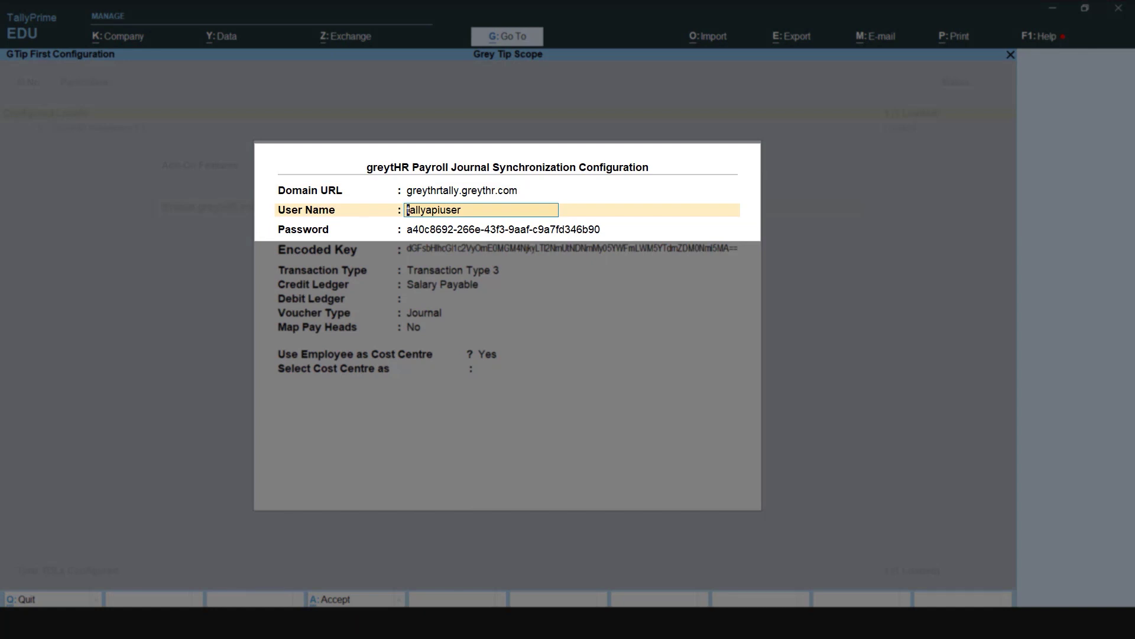
pyautogui.click(409, 229)
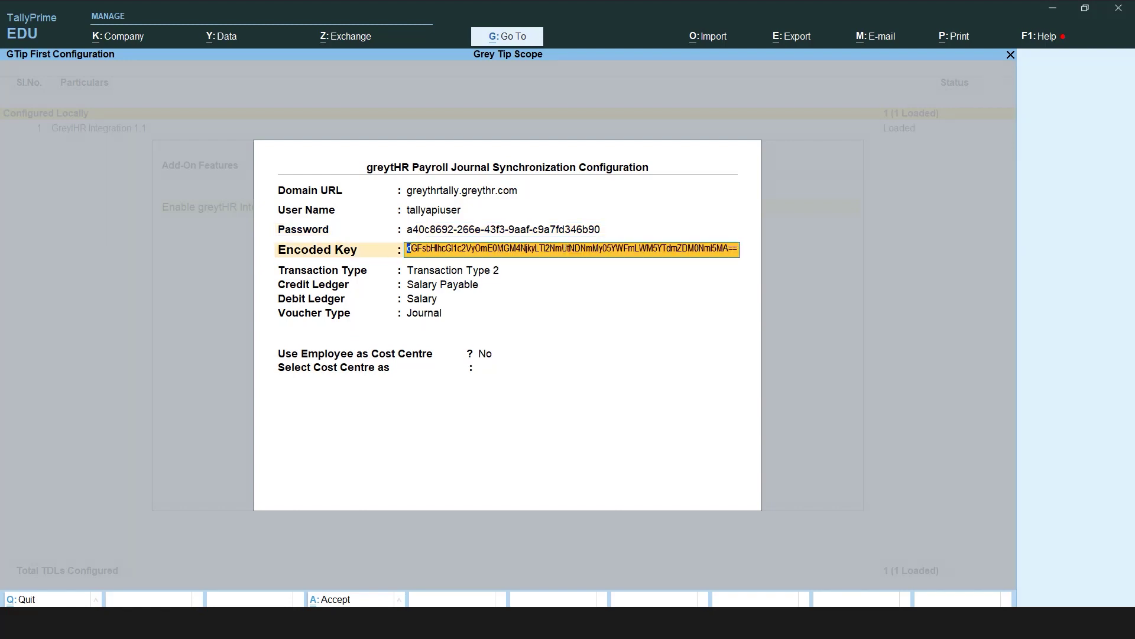
# Choose Transaction Type 3, keep Salary Payable and Journal, and set Map Pay Heads and employee cost centres to Yes.
pyautogui.press('Return')
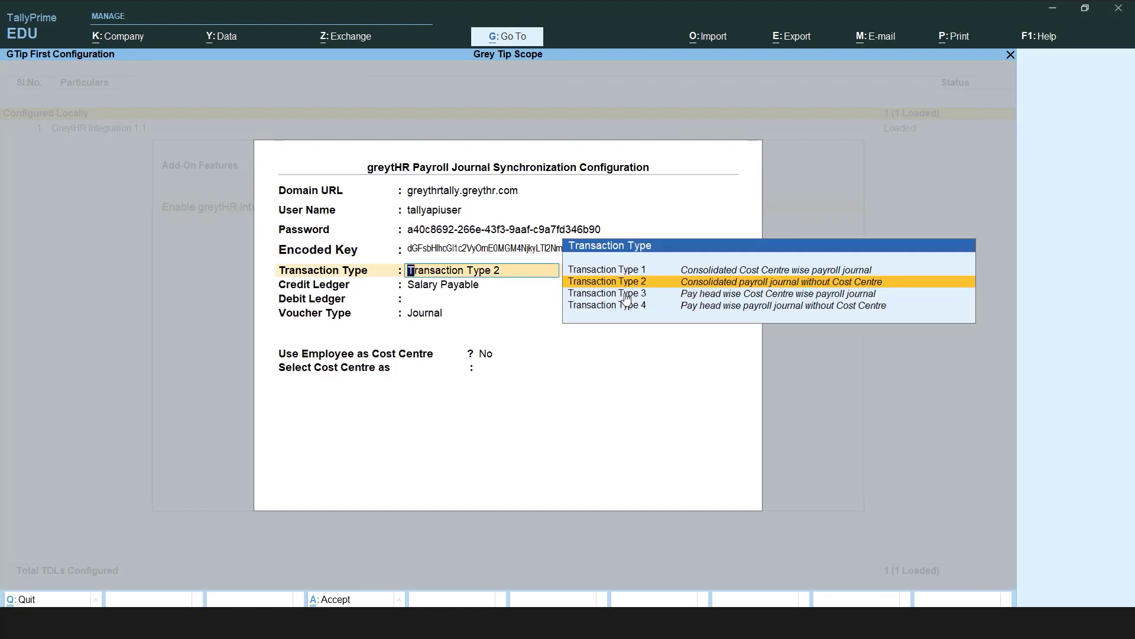
pyautogui.click(624, 293)
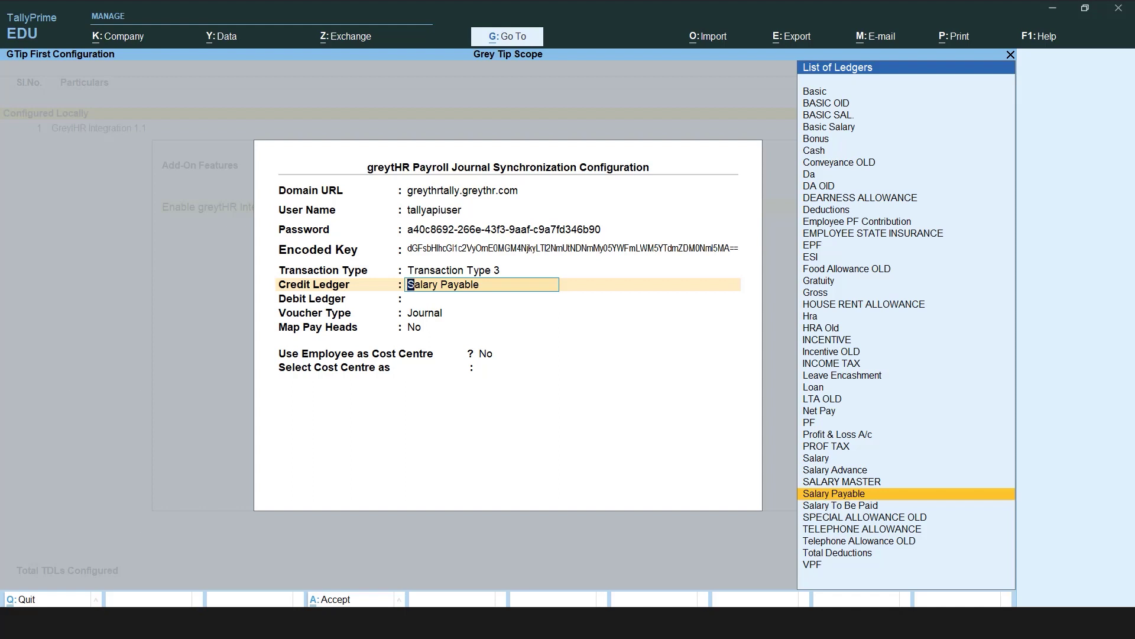
pyautogui.press('Return')
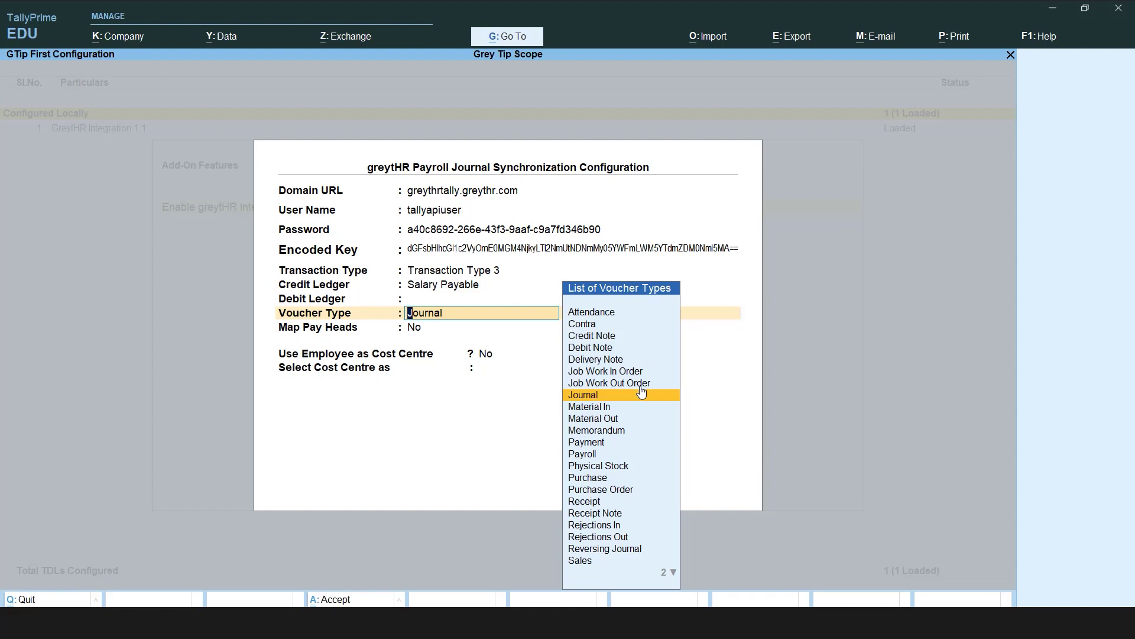
pyautogui.press('Return')
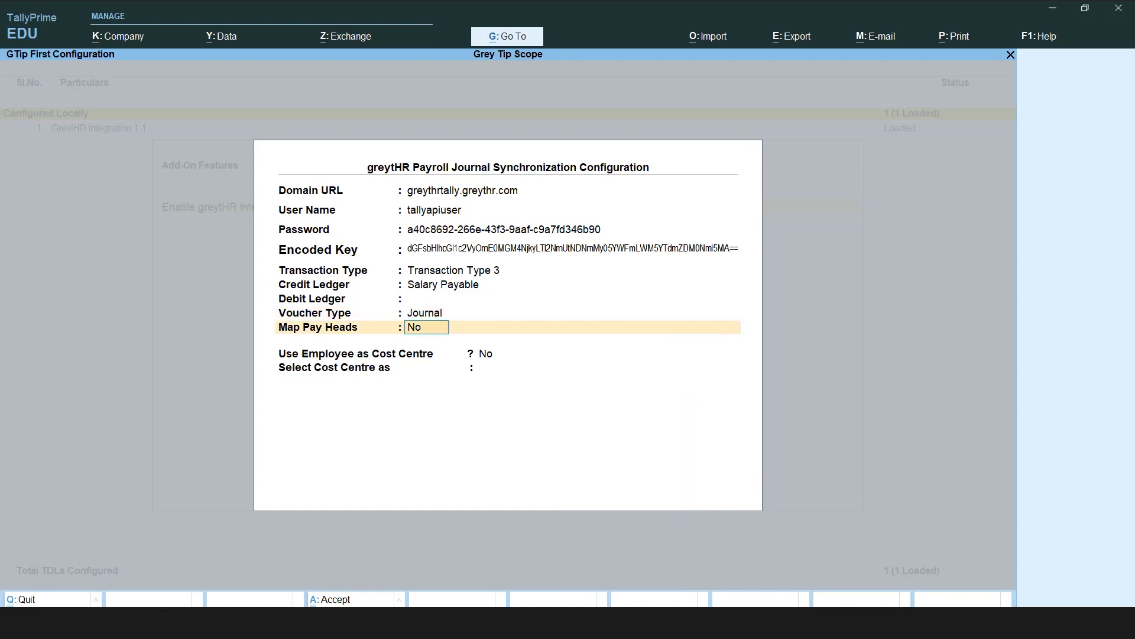
pyautogui.write('y')
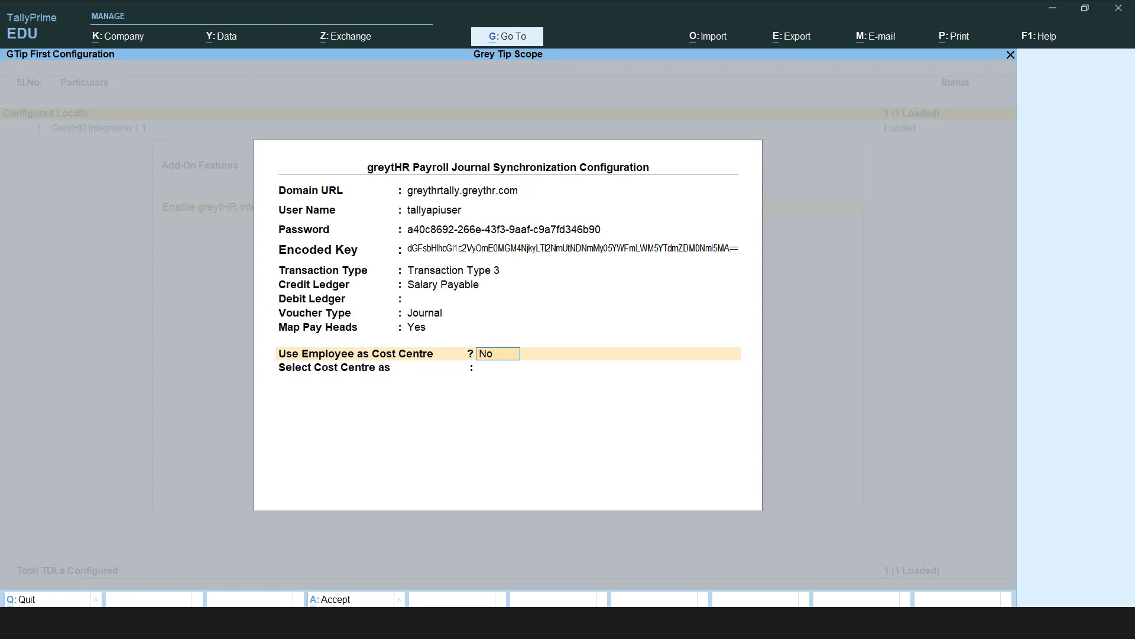
pyautogui.press('y')
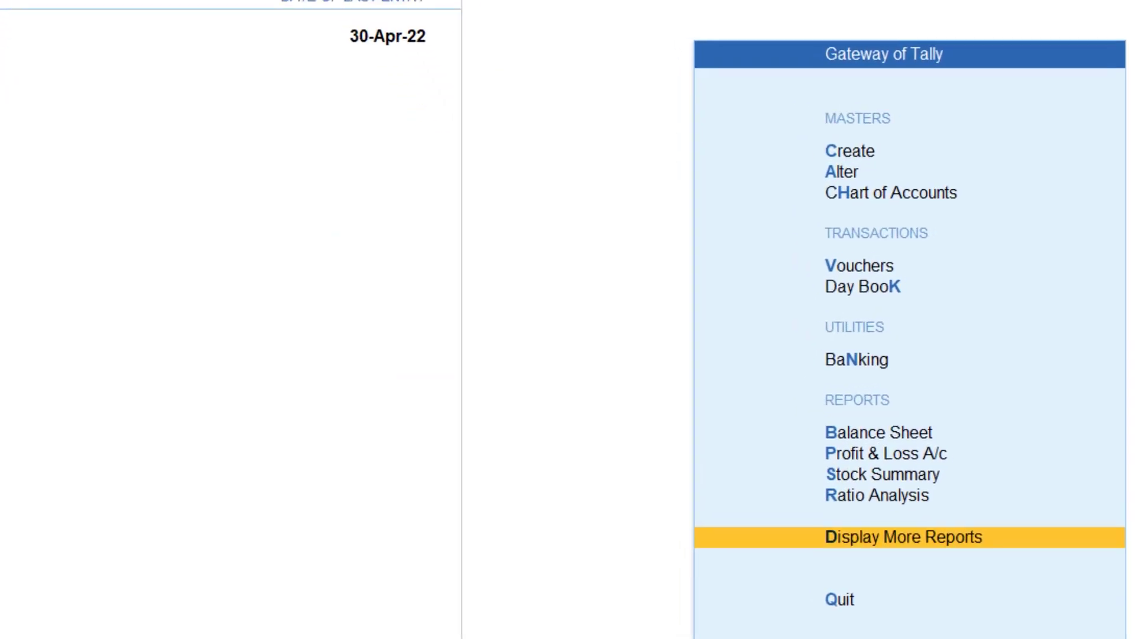
# Run Get Category Type and Get Category Values from the greytHR Integration menu, confirming each fetch.
pyautogui.press('Return')
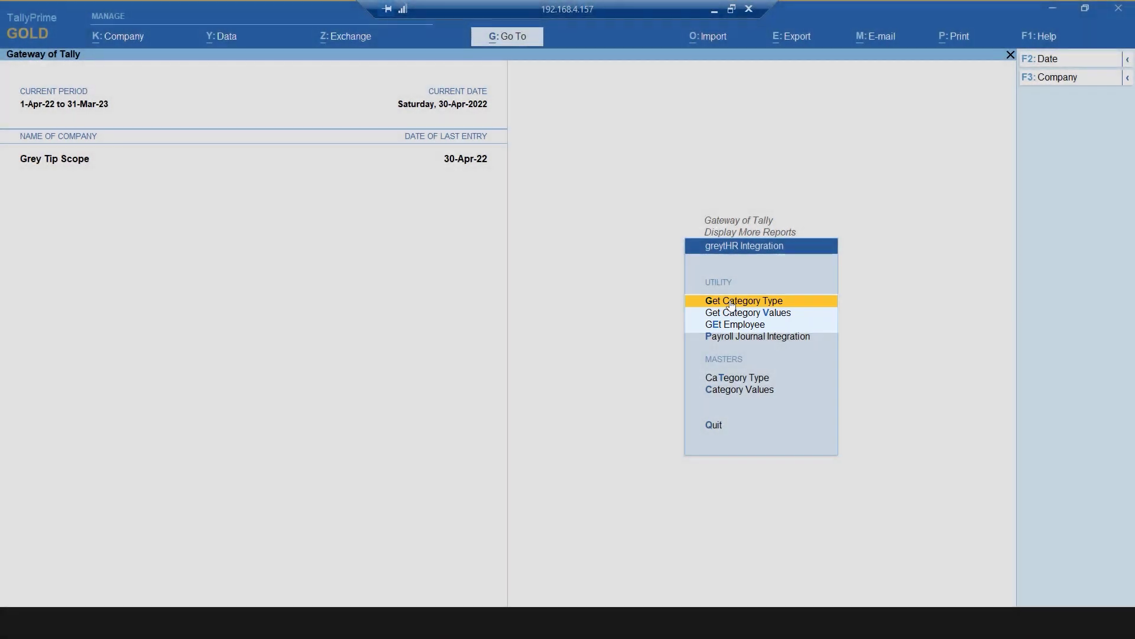
pyautogui.click(731, 303)
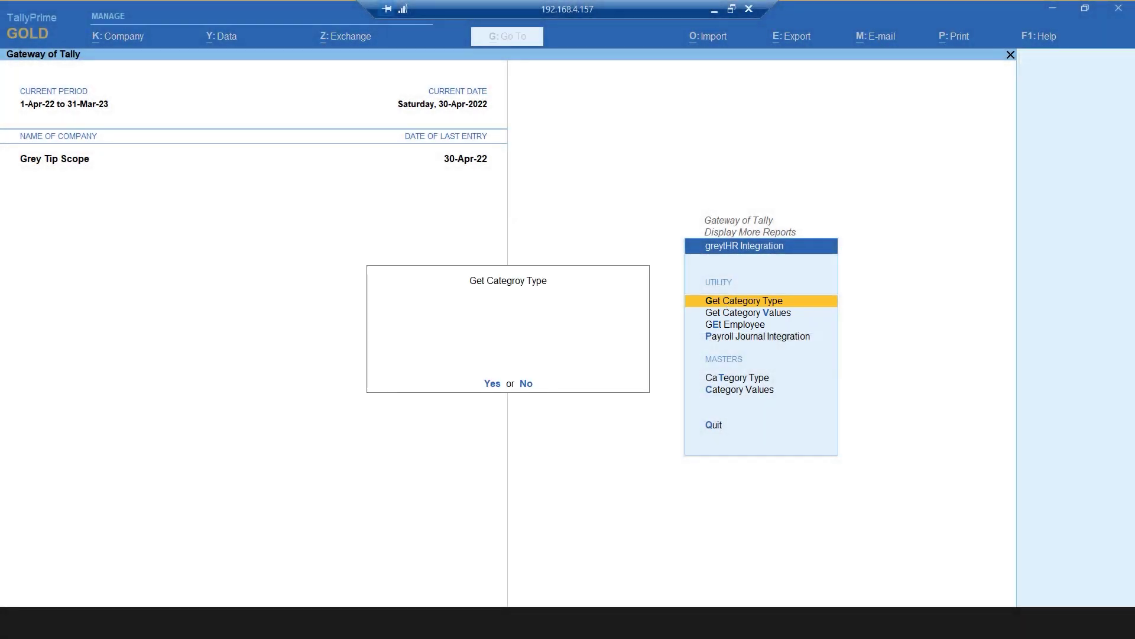
pyautogui.press('Return')
pyautogui.press('v')
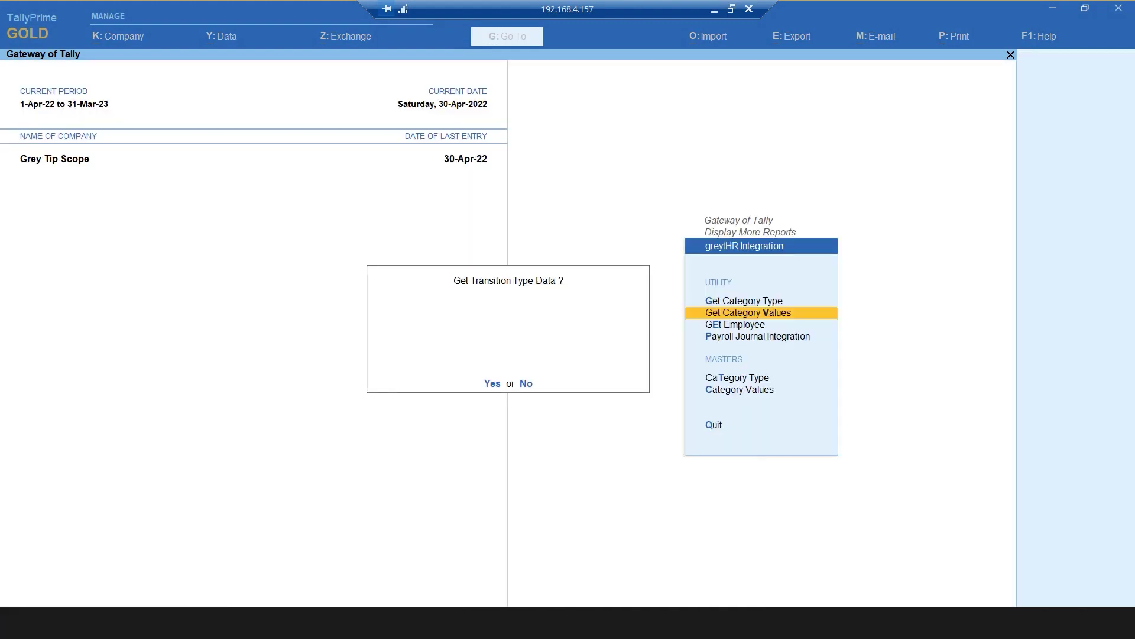
pyautogui.press('Return')
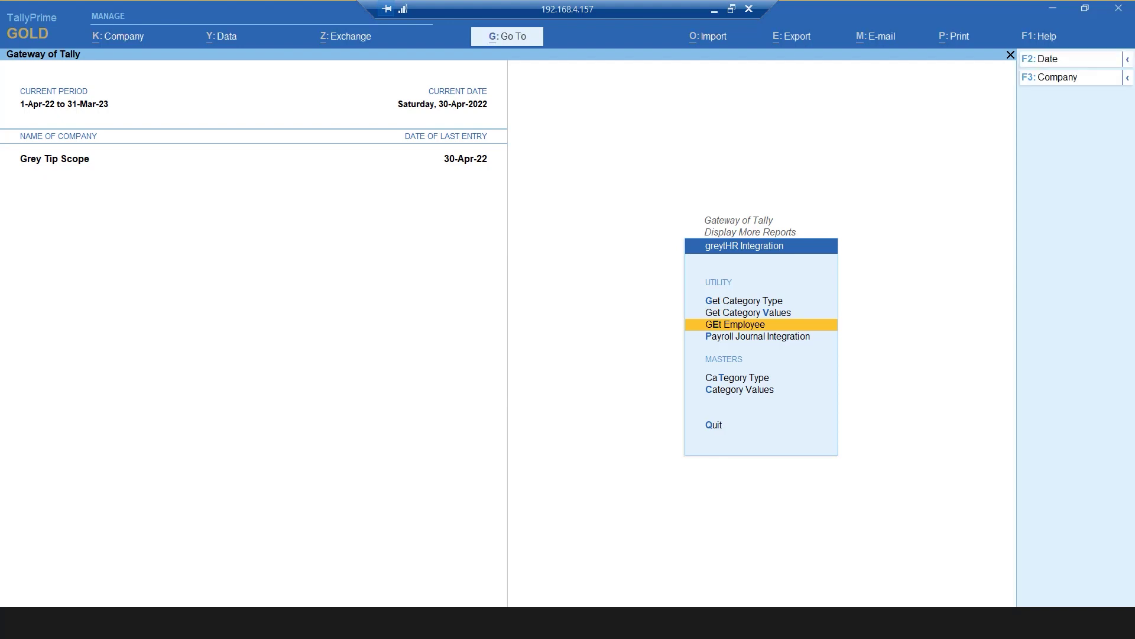
# Fetch employee data, then post the April 2022 salary journal dated April 30 with the pre-filled narration.
pyautogui.press('p')
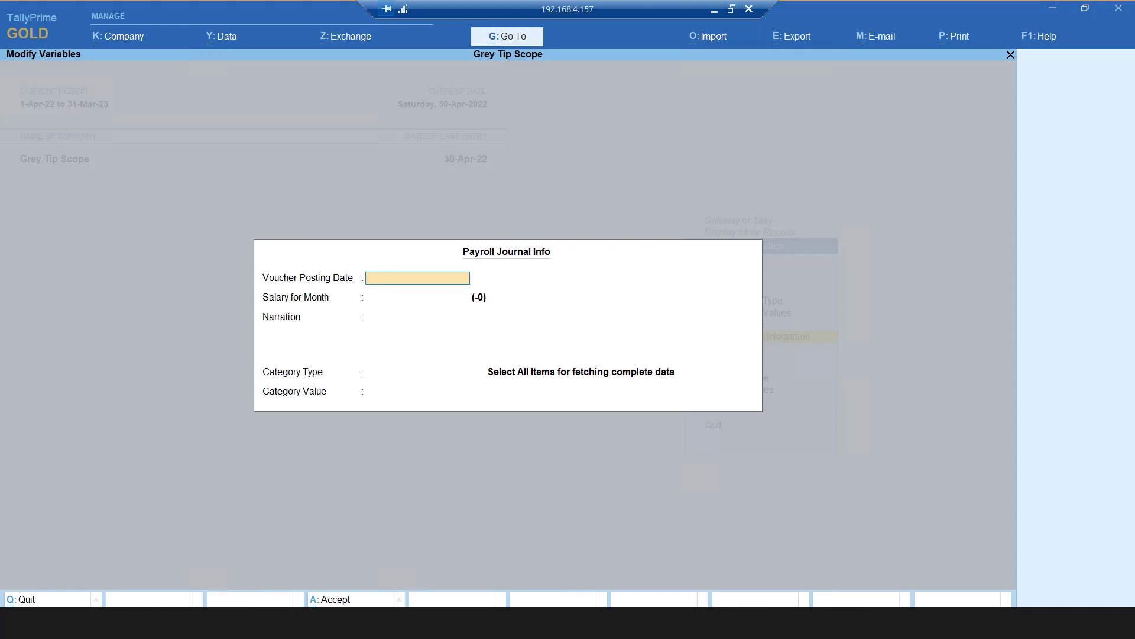
pyautogui.write('April 30')
pyautogui.press('Return')
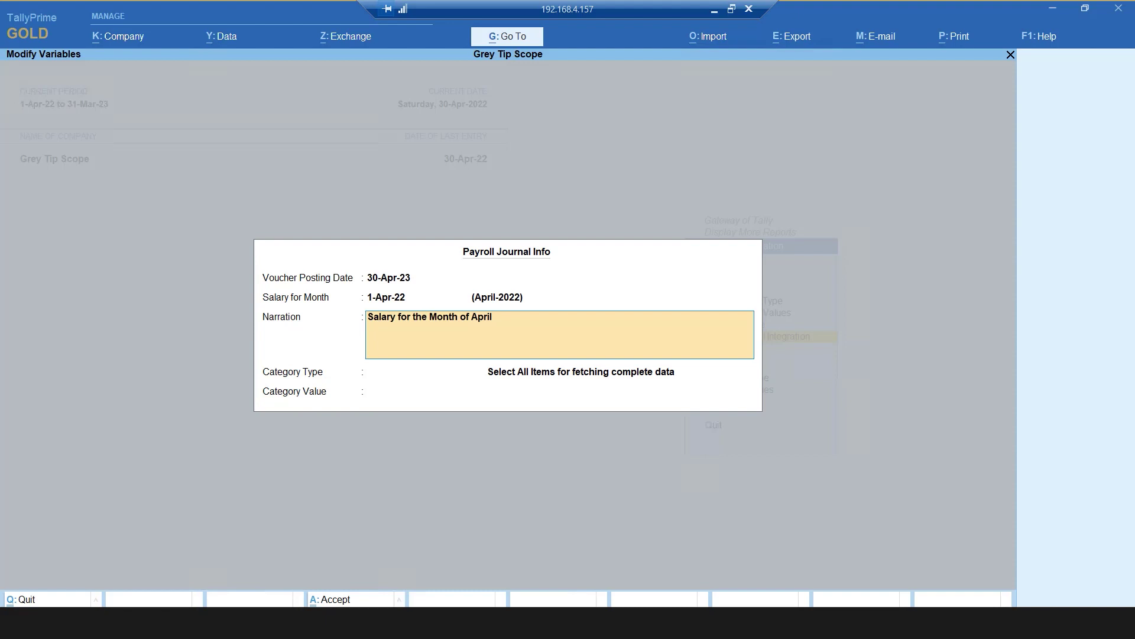
pyautogui.press('Return')
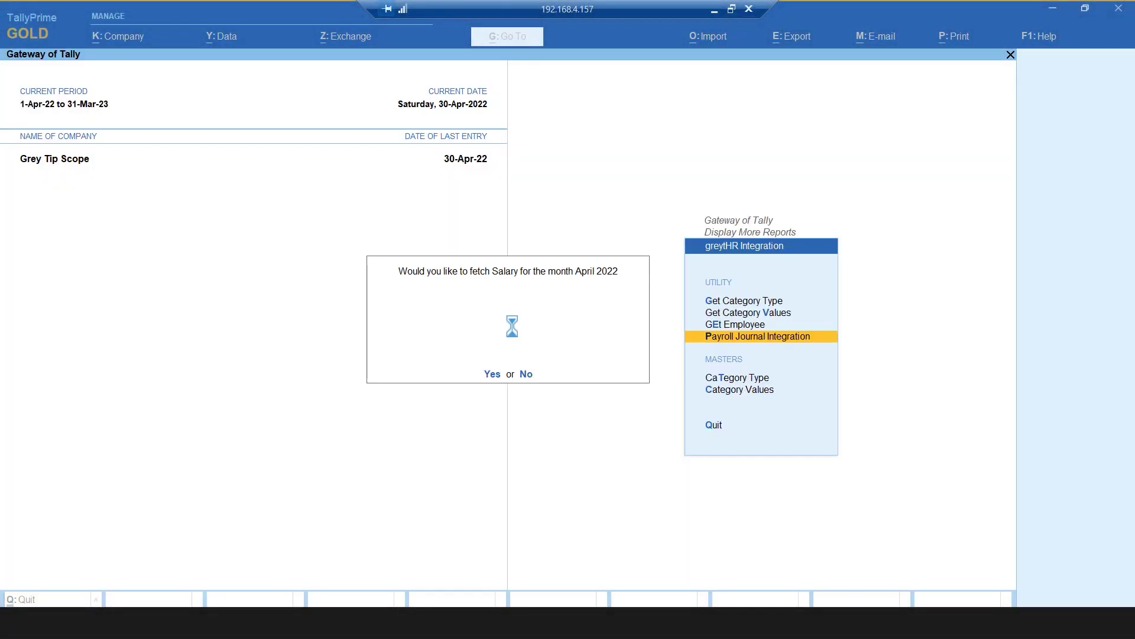
pyautogui.press('y')
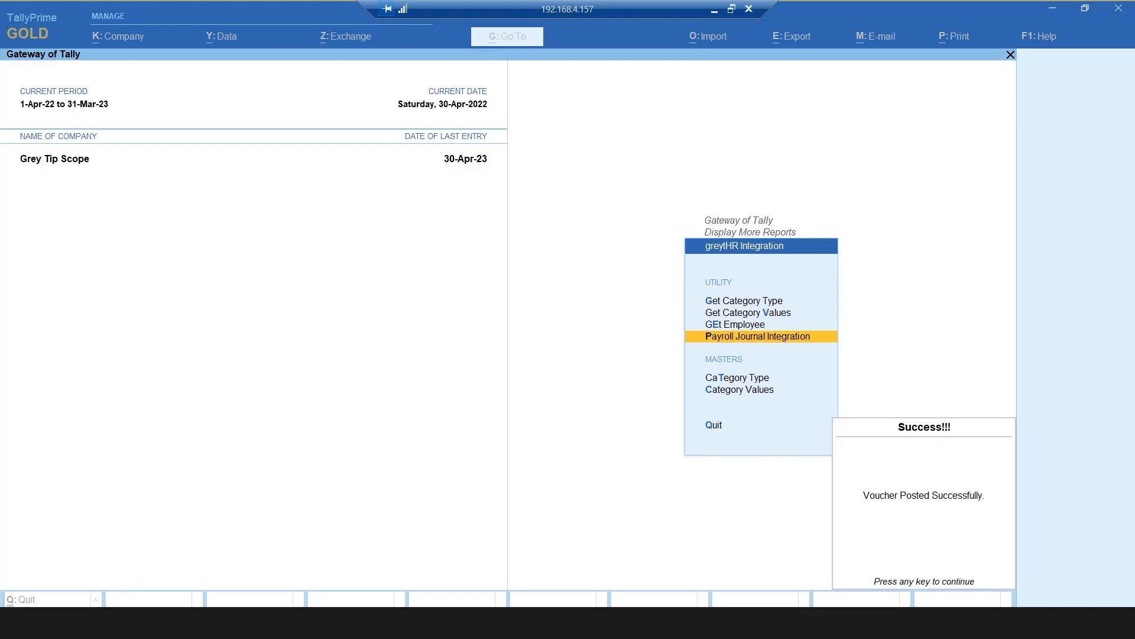
# Open the Basic Salary voucher under April in the Journal Register and bring up Export.
pyautogui.press('Escape')
pyautogui.press('Escape')
pyautogui.press('Escape')
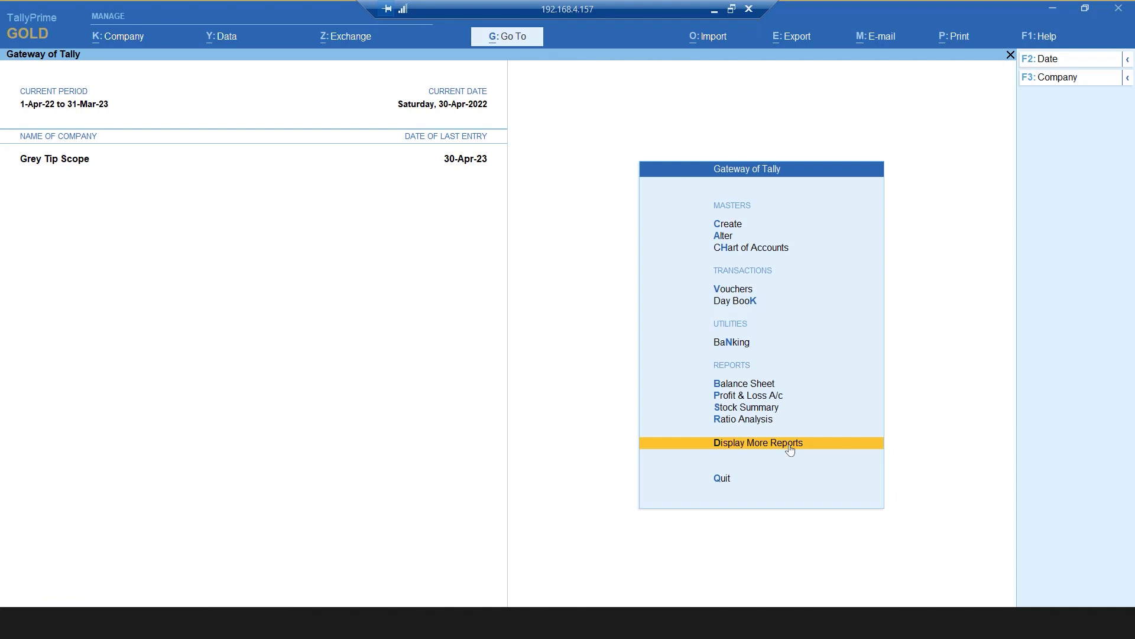
pyautogui.click(790, 450)
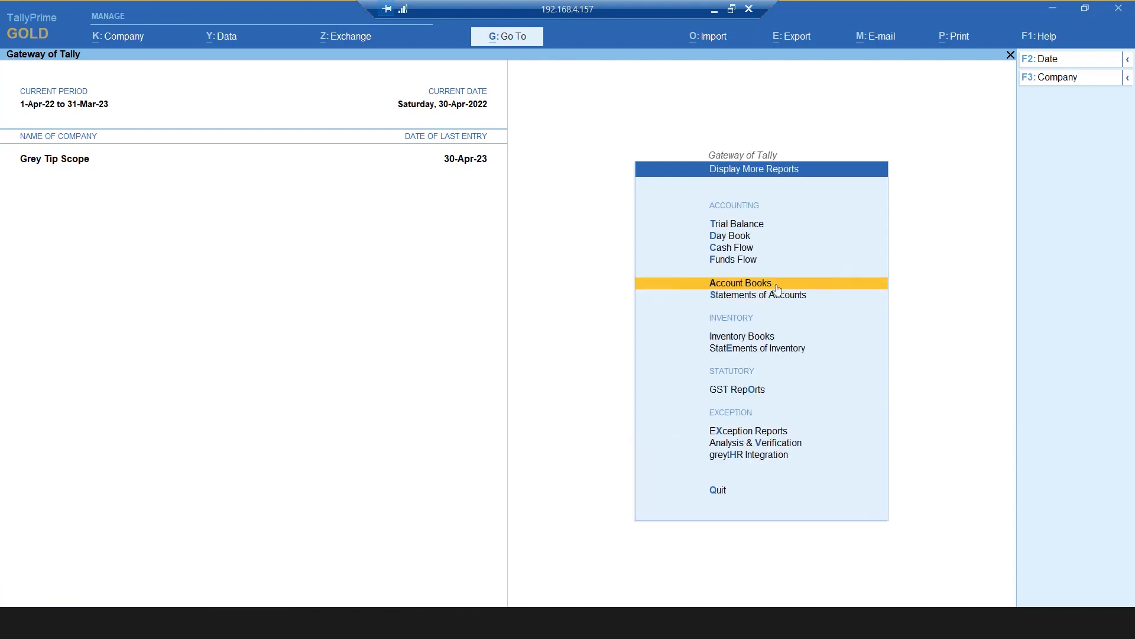
pyautogui.click(778, 290)
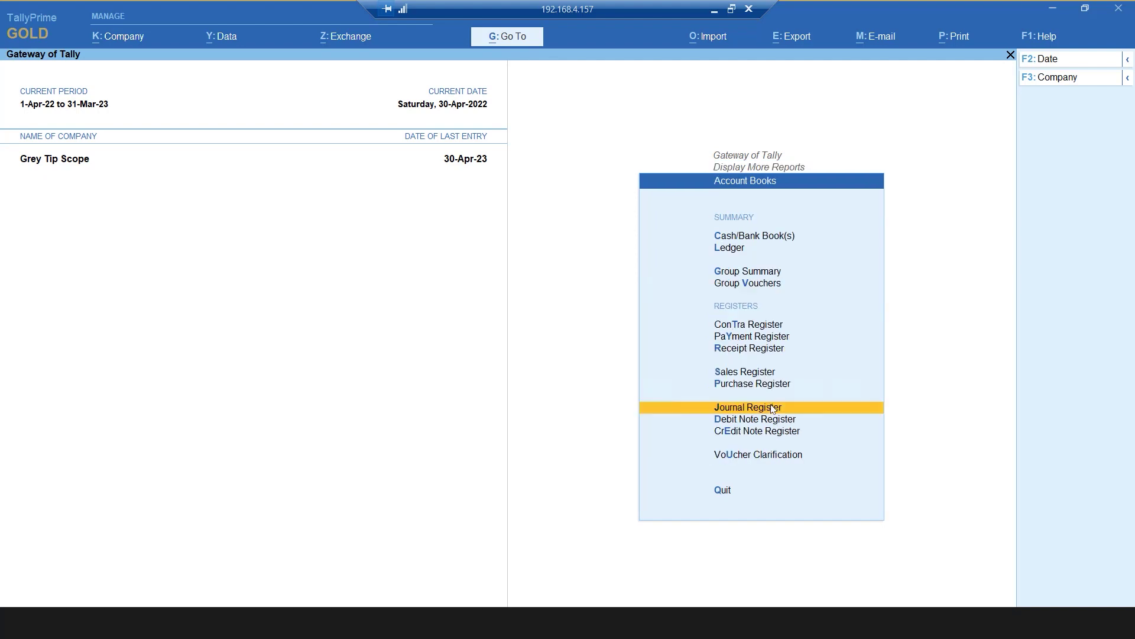
pyautogui.click(772, 407)
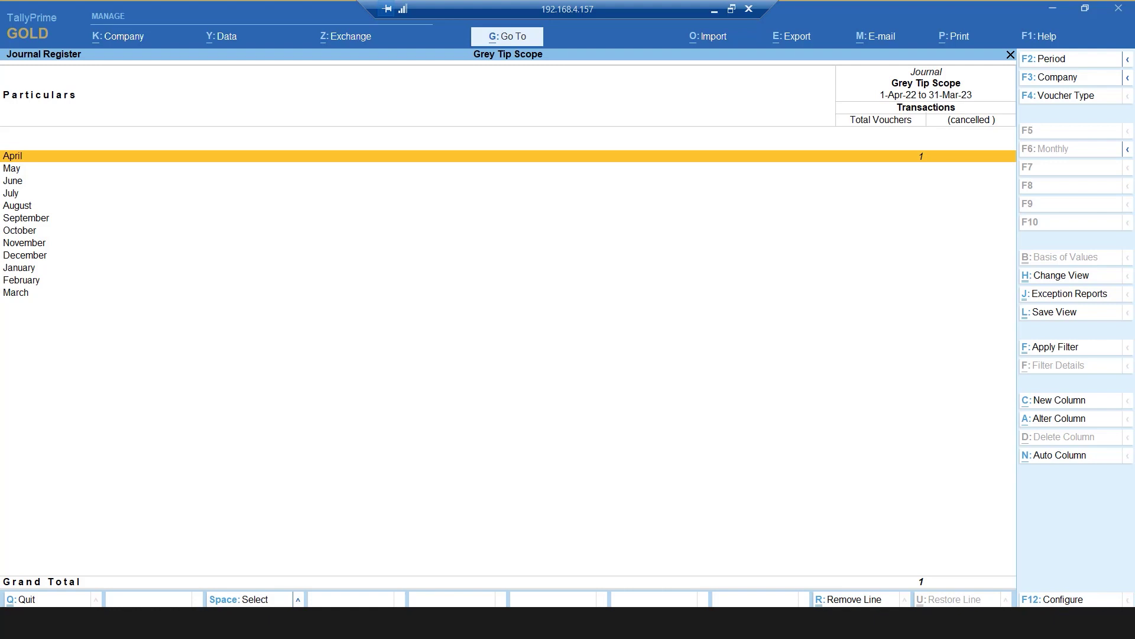
pyautogui.press('Return')
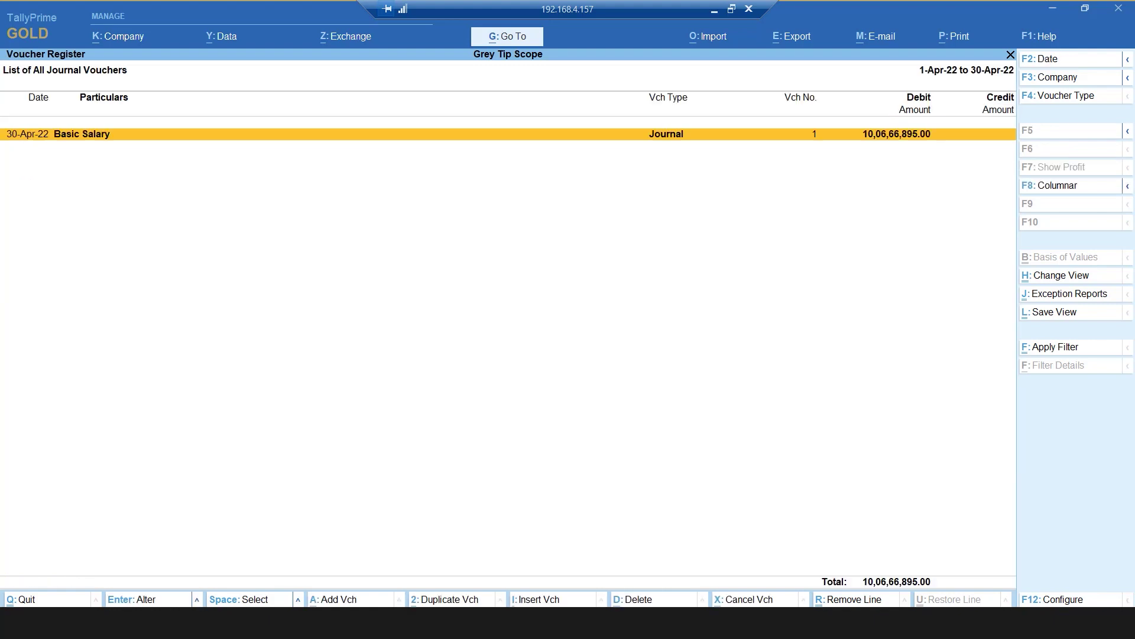
pyautogui.press('Return')
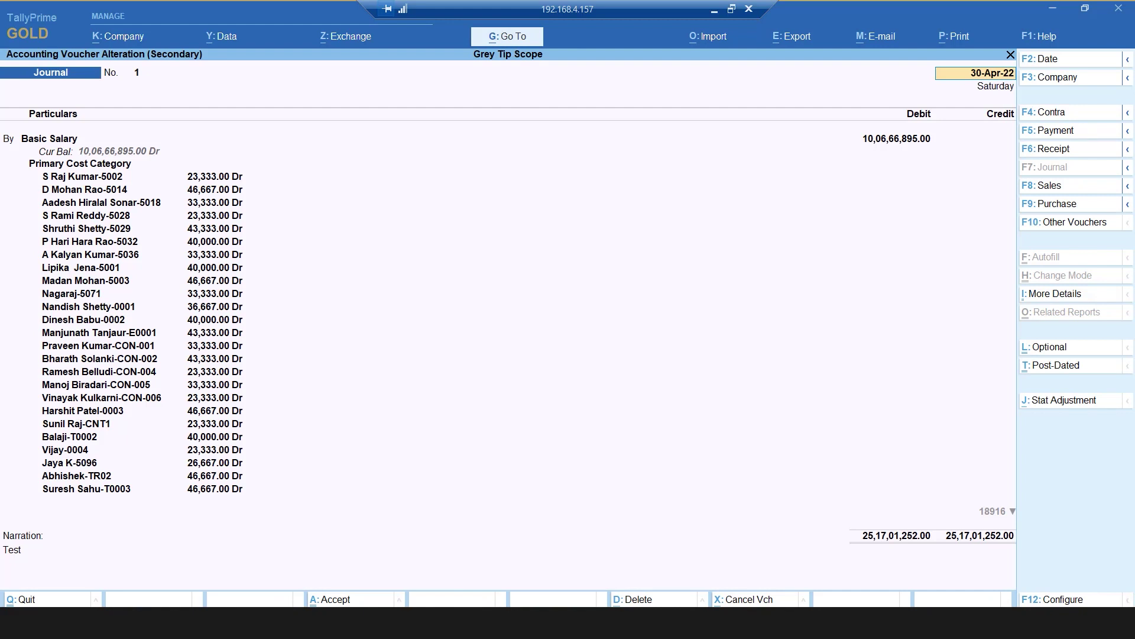
pyautogui.click(792, 36)
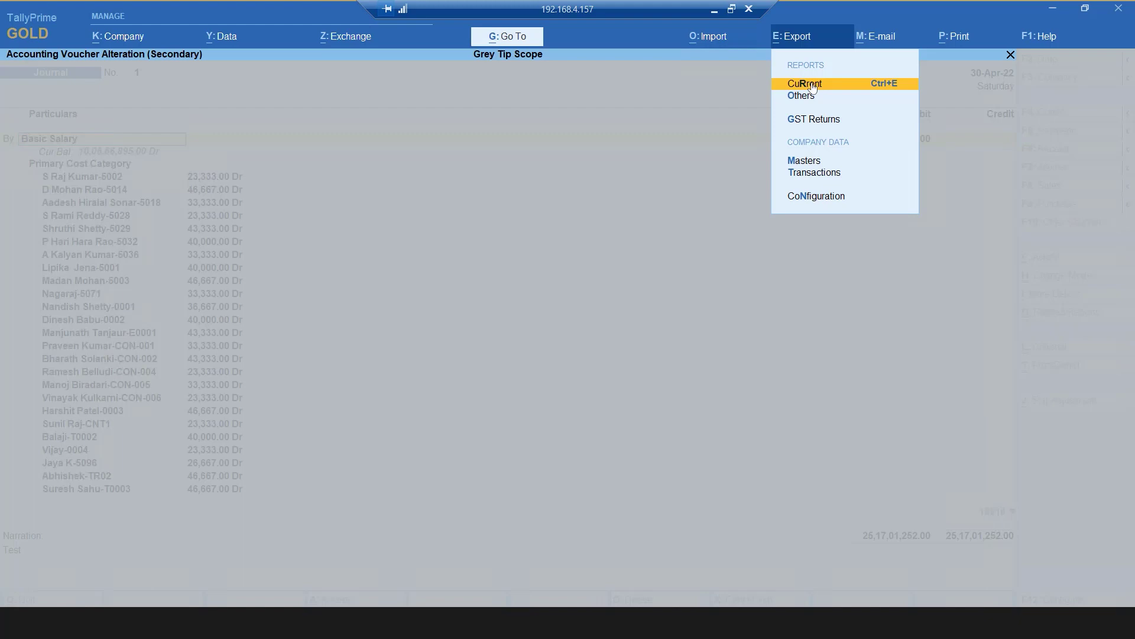
# Configure the current-voucher export: cost centre details Yes, Excel (Spreadsheet) format, Desktop as folder.
pyautogui.click(812, 87)
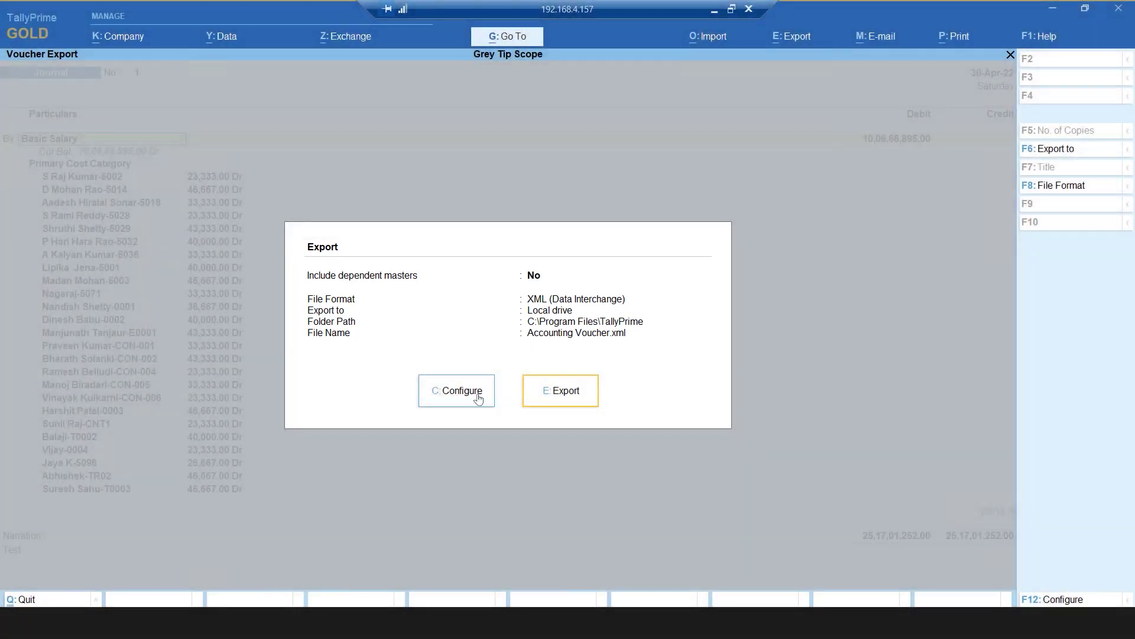
pyautogui.click(463, 391)
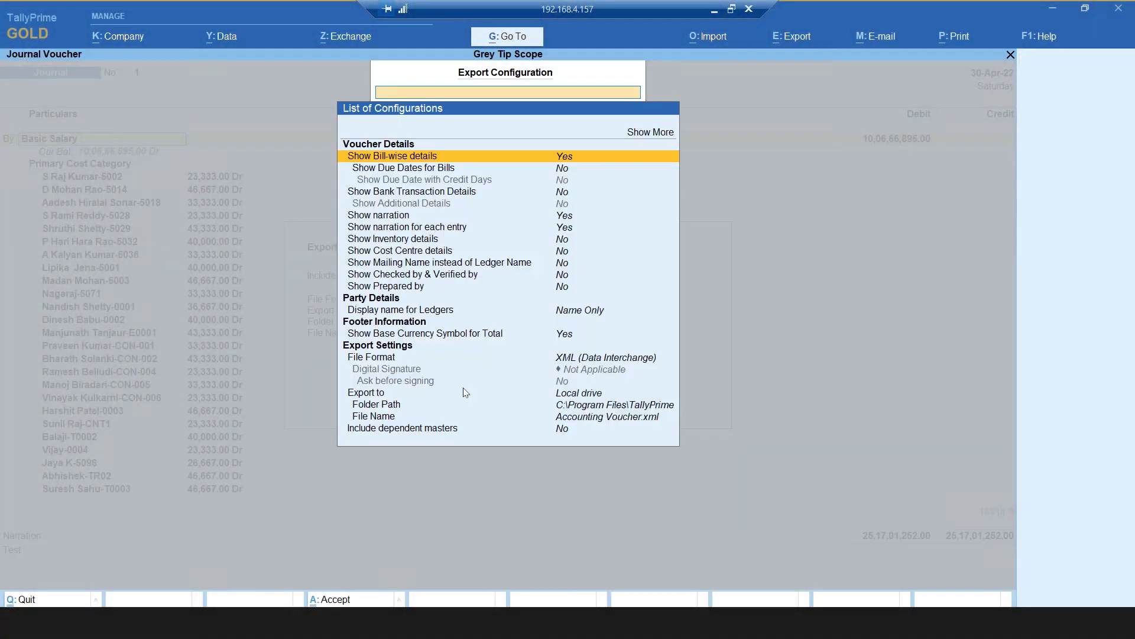
pyautogui.click(429, 254)
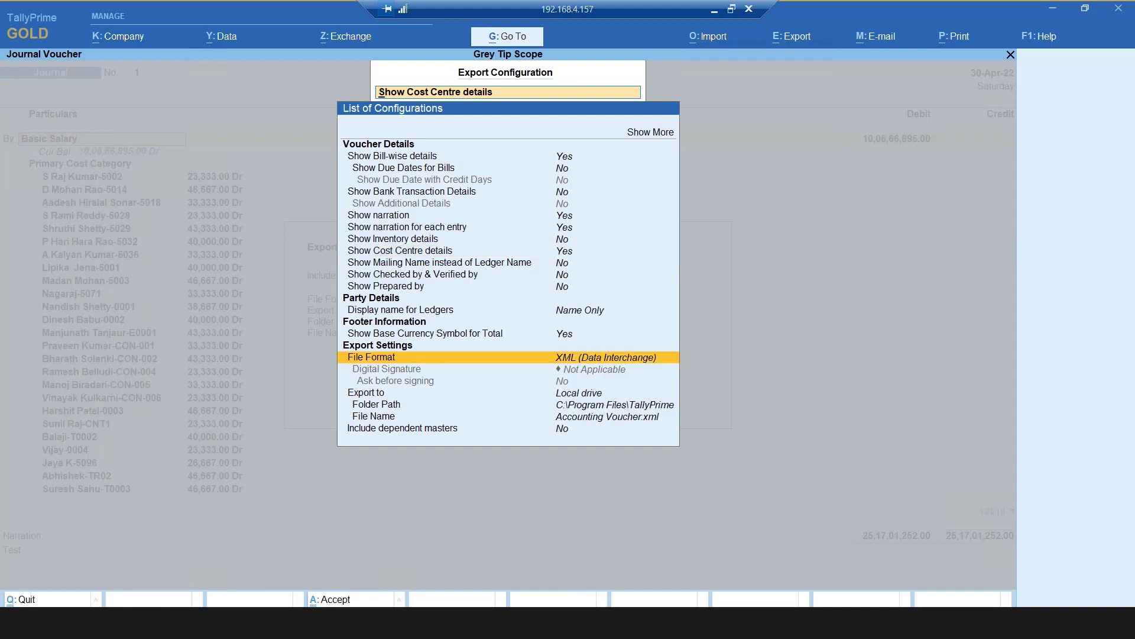
pyautogui.press('Return')
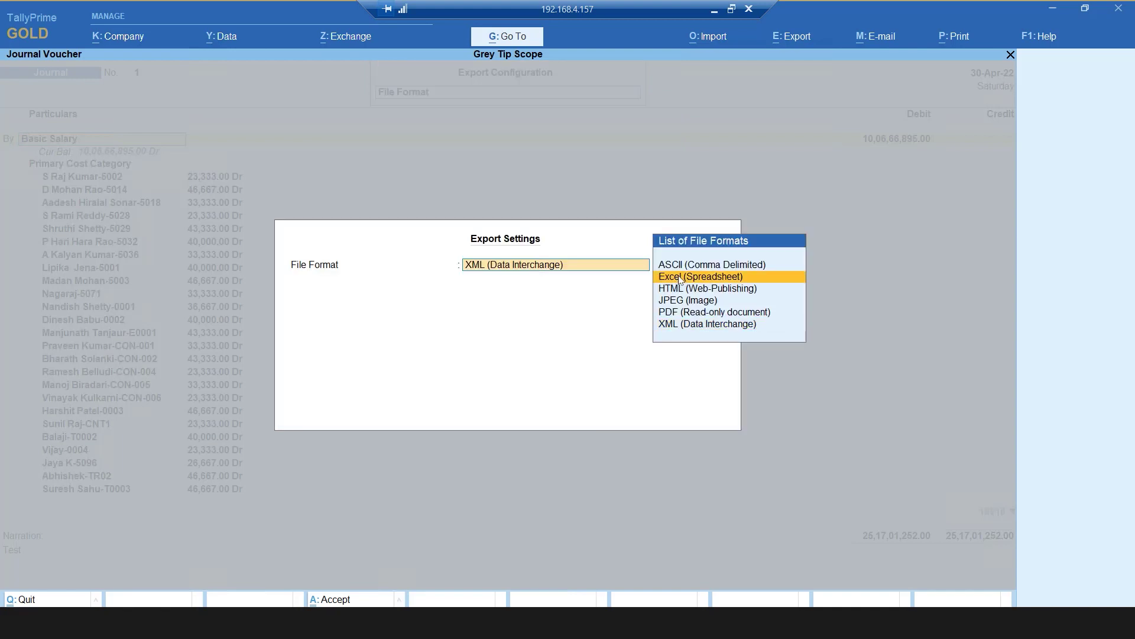
pyautogui.click(680, 278)
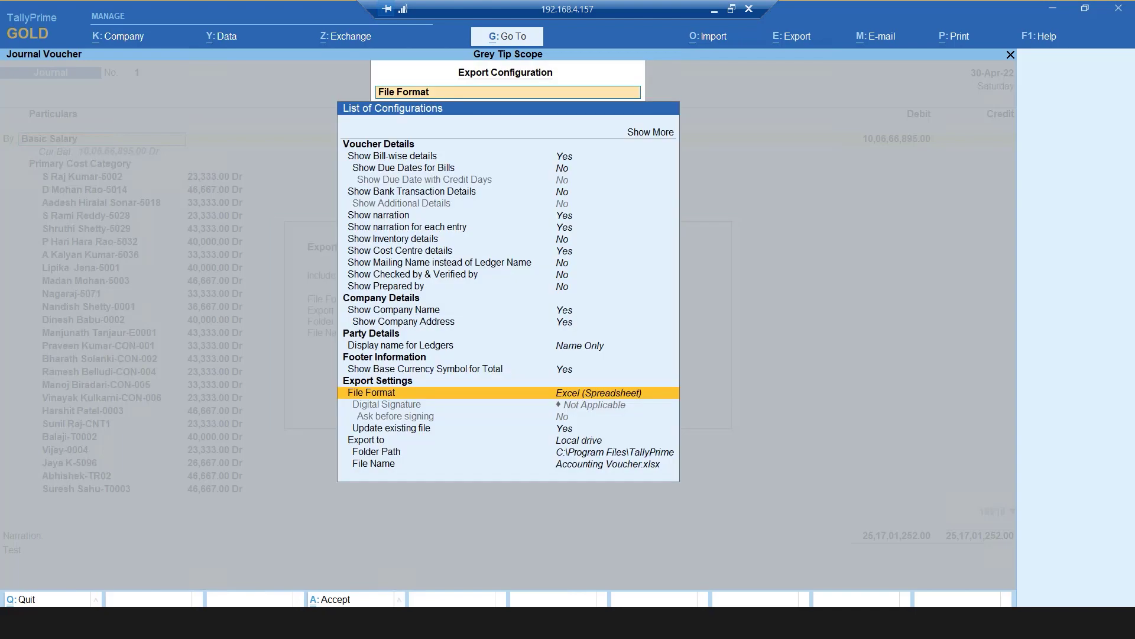
pyautogui.press('Return')
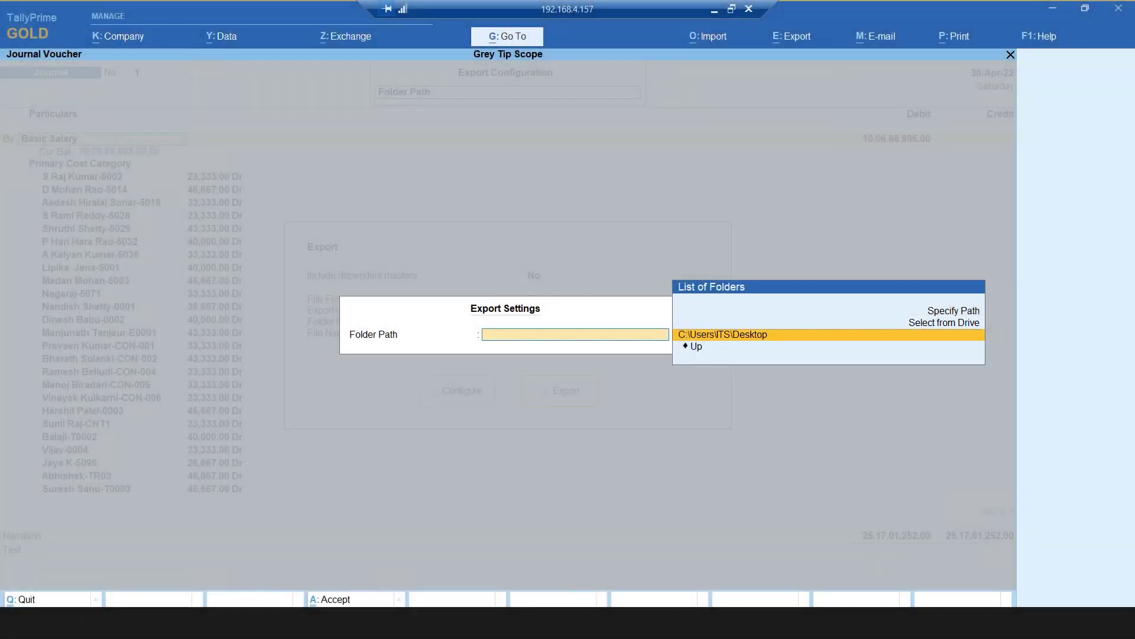
pyautogui.press('Return')
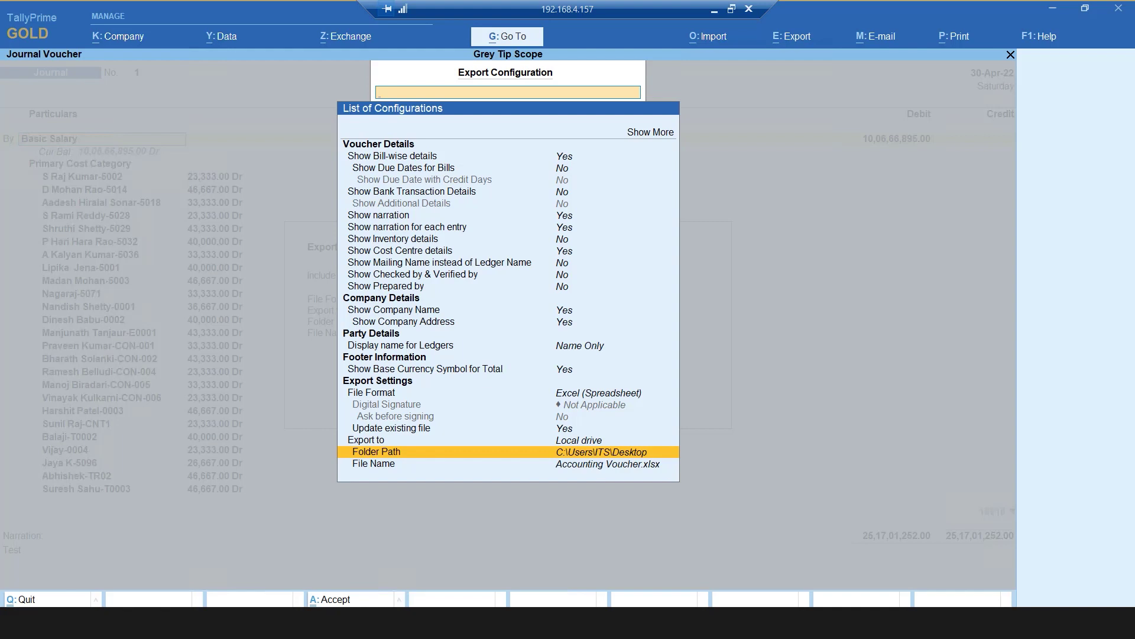
pyautogui.hotkey('ctrl', 'a')
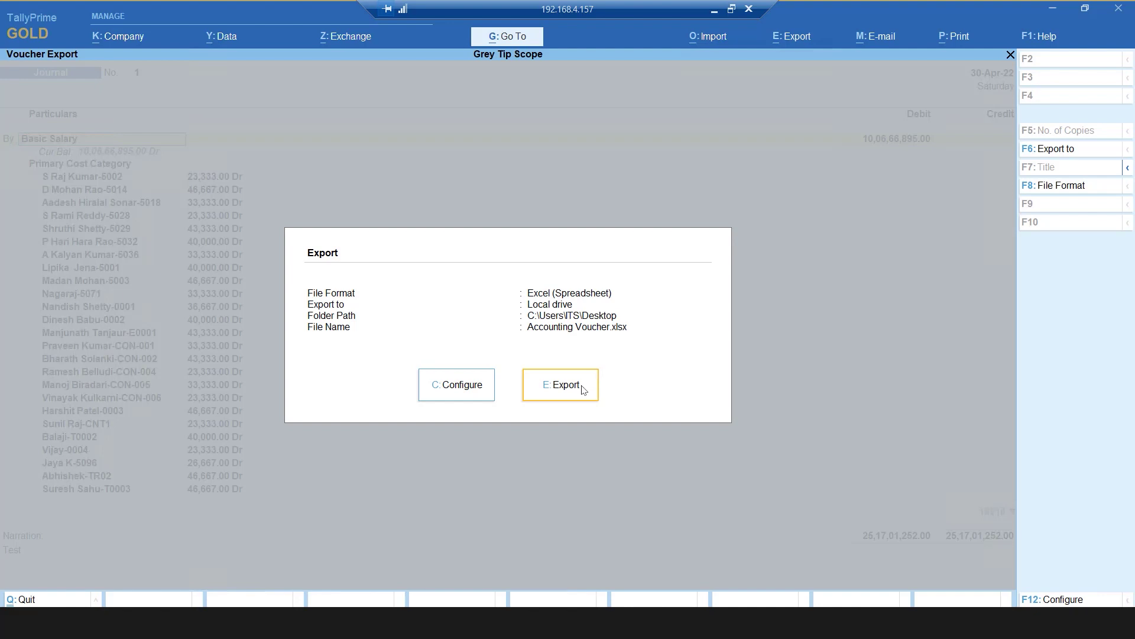
# Export the voucher to Accounting Voucher.xlsx on the Desktop.
pyautogui.press('e')
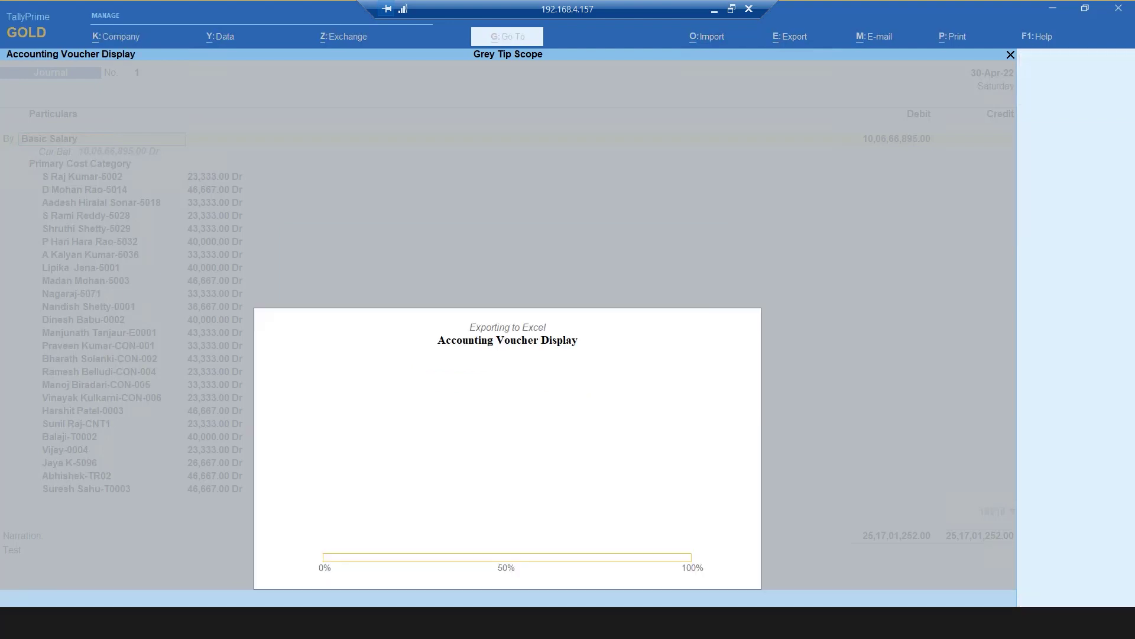